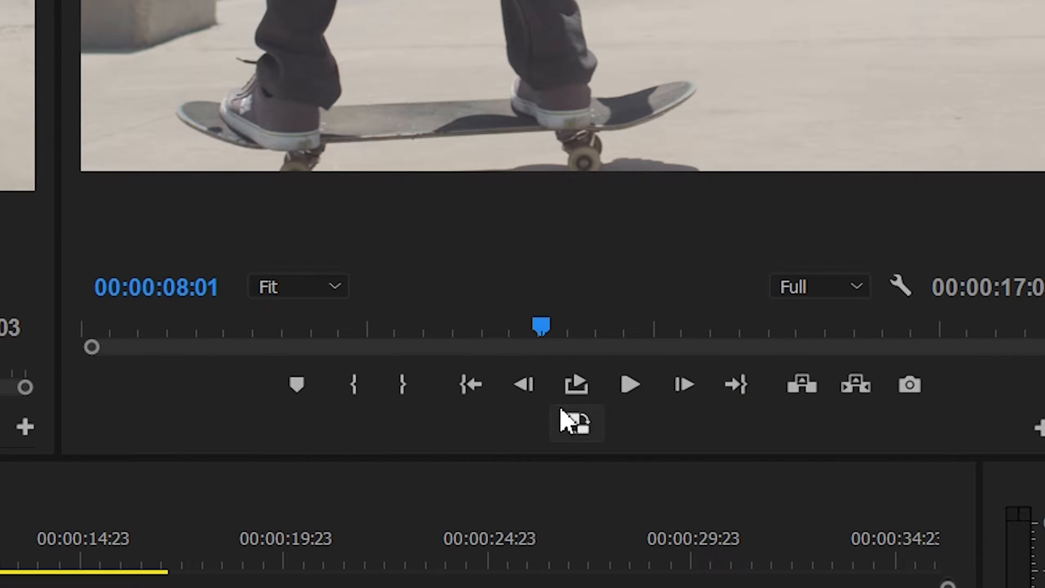
Switch the Program Monitor to proxy playback and back to full-resolution media
left_click(577, 425)
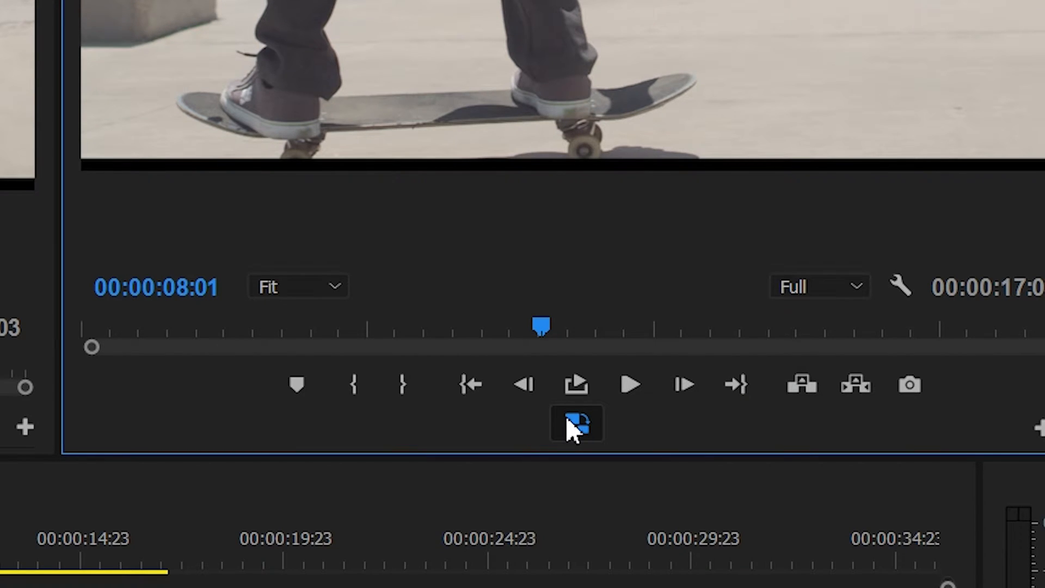
left_click(577, 425)
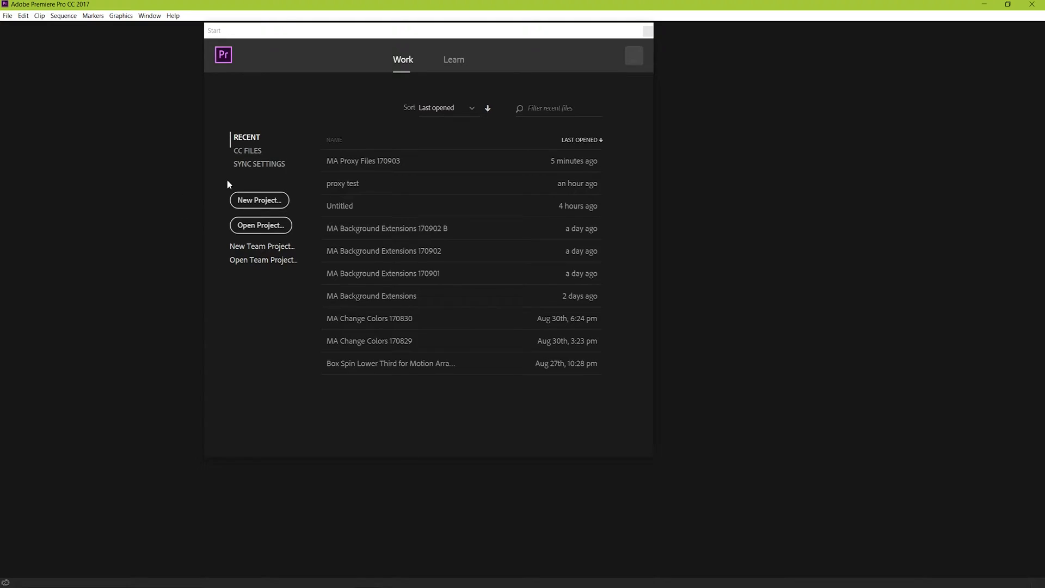
Create a new project and name it 'Working With Proxy Files'
left_click(253, 202)
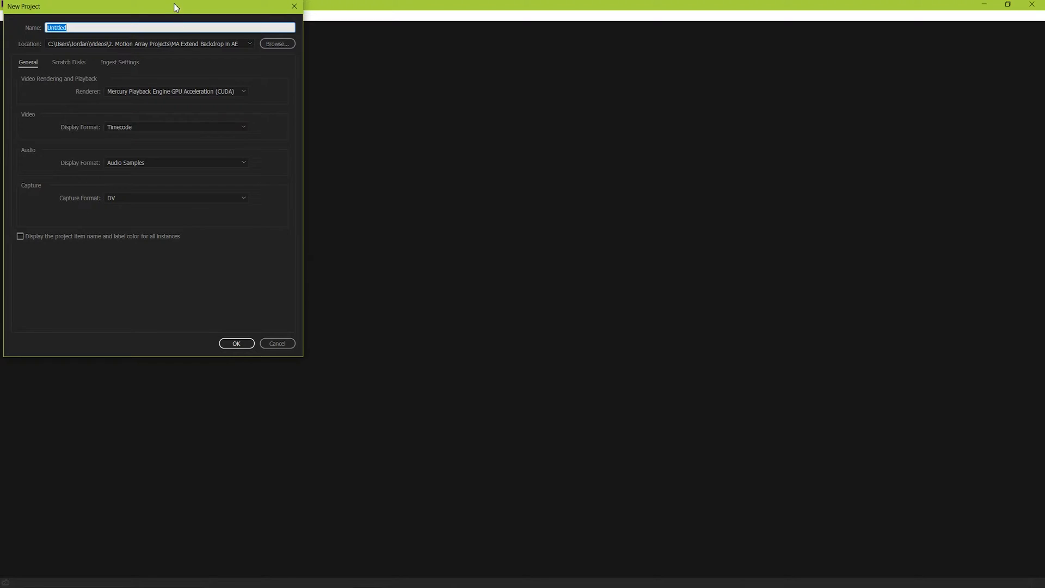
mouse_move(176, 8)
left_mouse_down()
mouse_move(387, 83)
mouse_move(559, 99)
left_mouse_up()
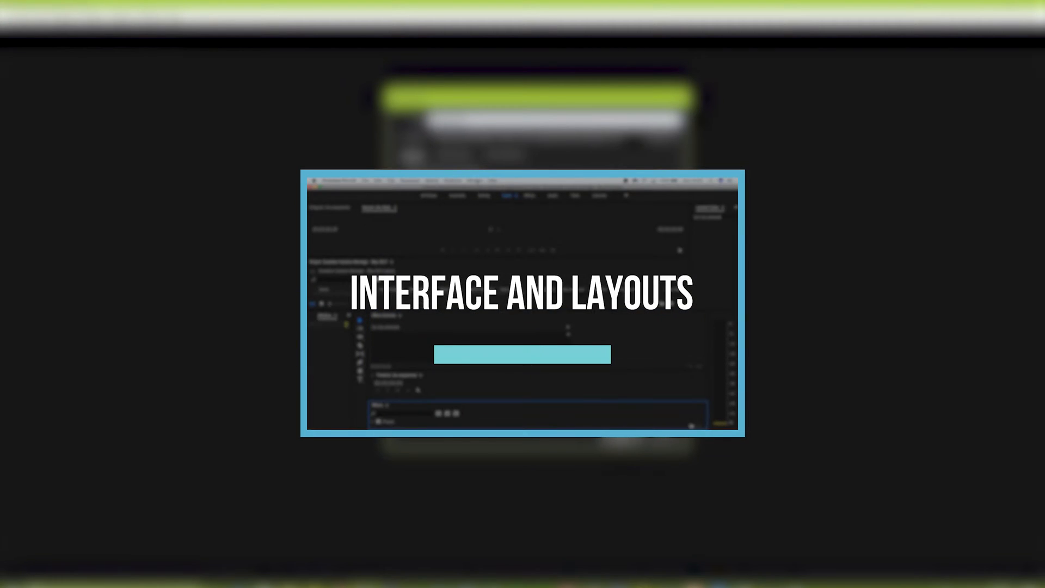
type("tage")
type(" -")
type(" Ma")
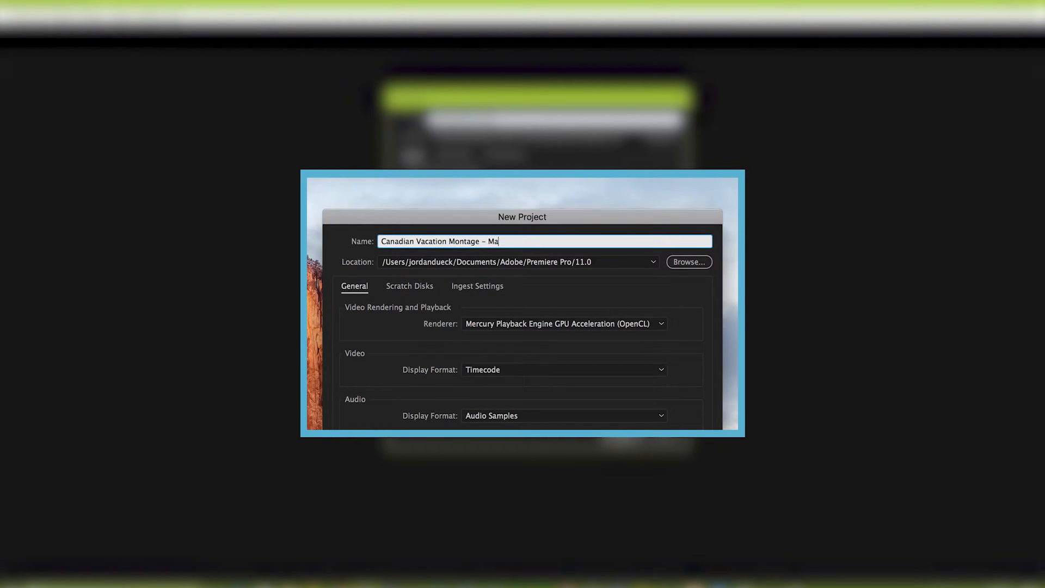
type("y 2017")
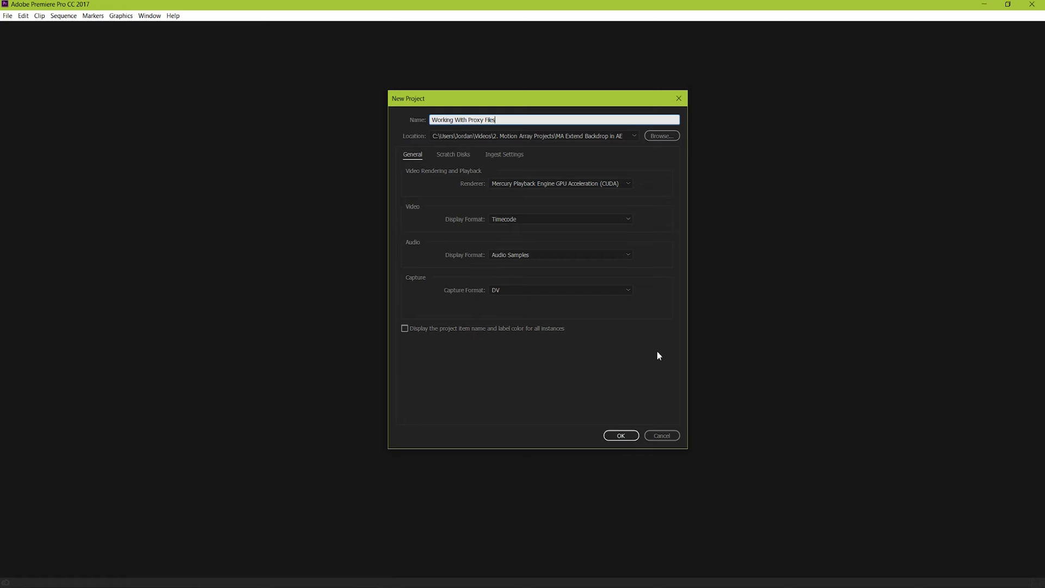
left_click(658, 355)
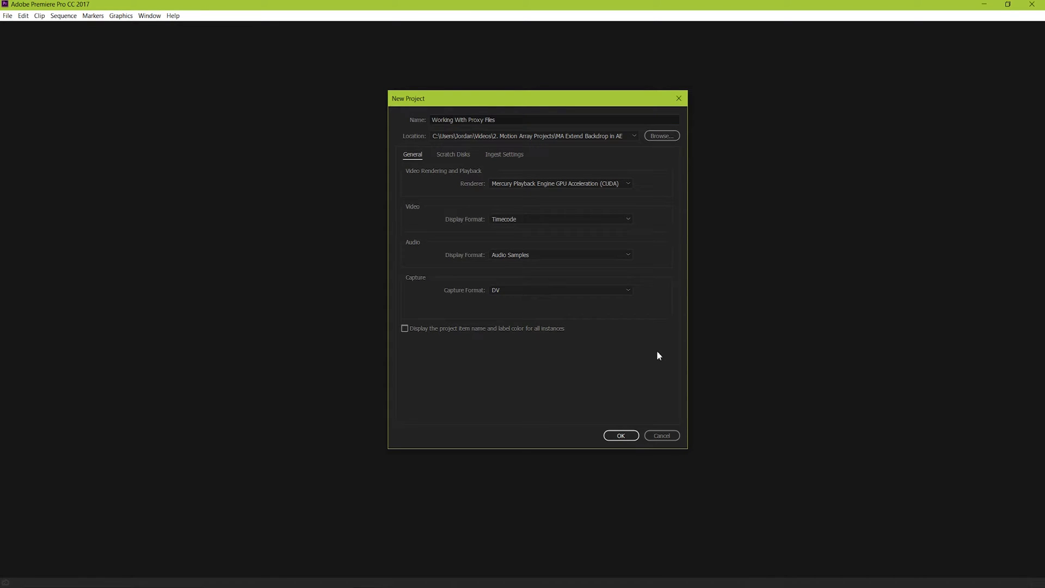
Enable Ingest set to Create Proxies and review the proxy format presets
left_click(509, 157)
left_click(428, 178)
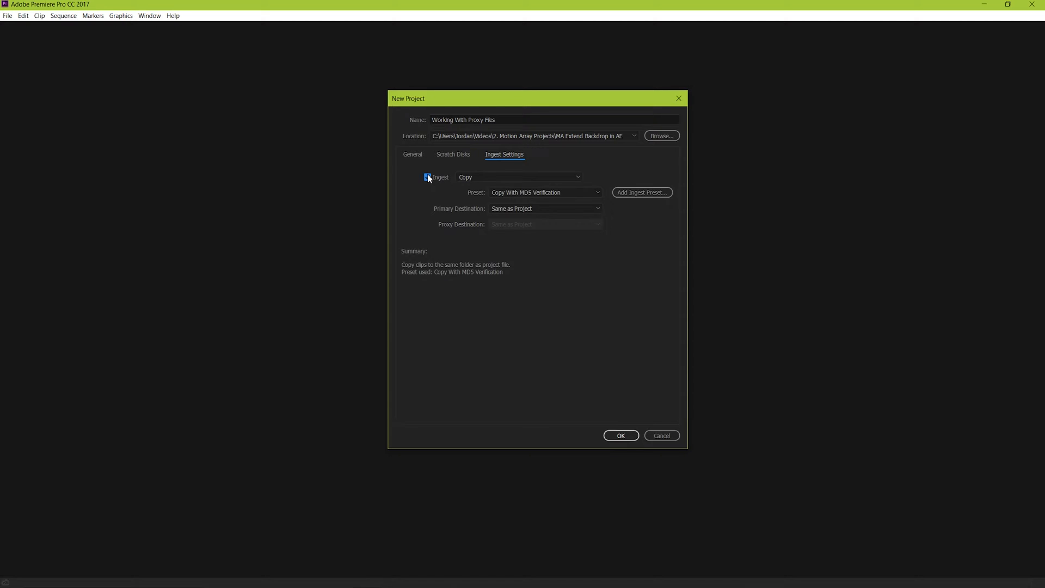
left_click(517, 177)
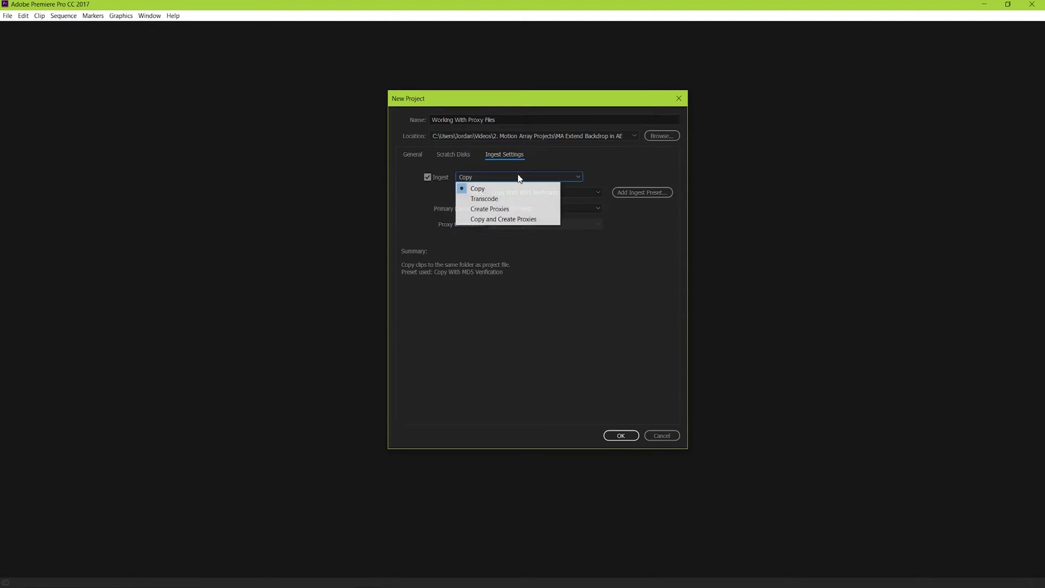
left_click(516, 209)
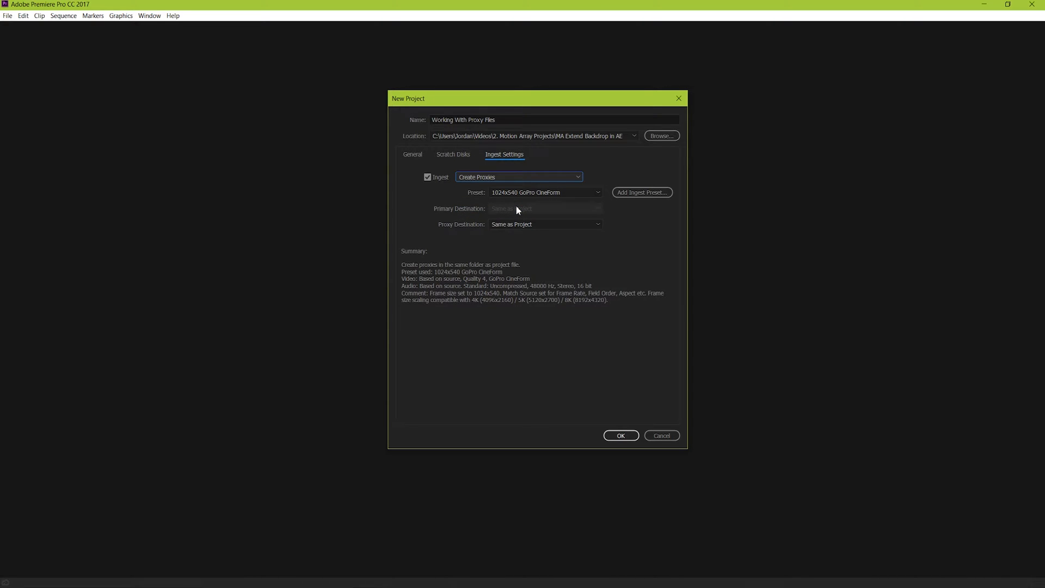
left_click(600, 192)
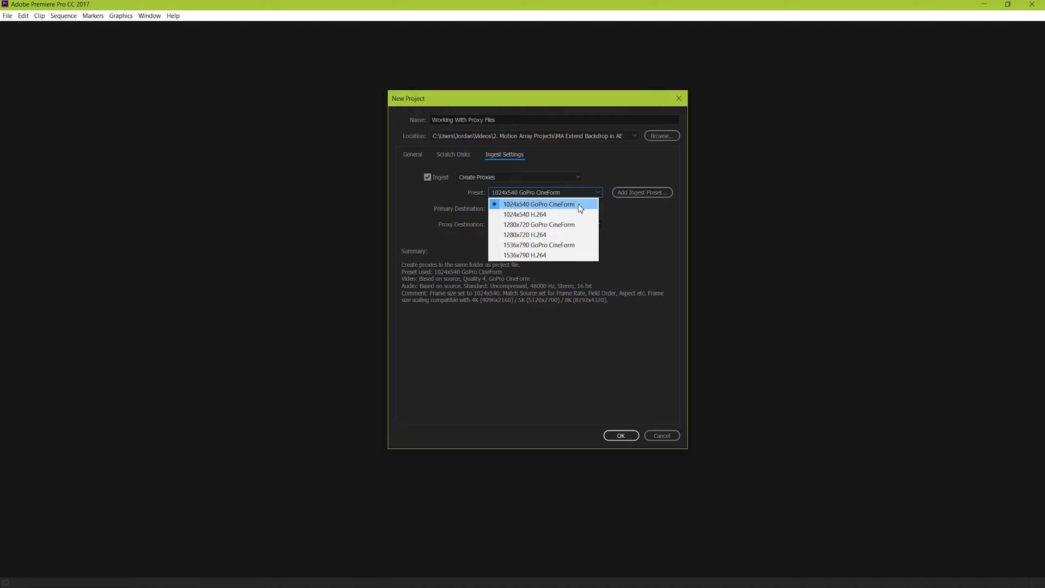
Keep the 1024x540 GoPro CineForm preset and choose a custom proxy destination location
left_click(580, 206)
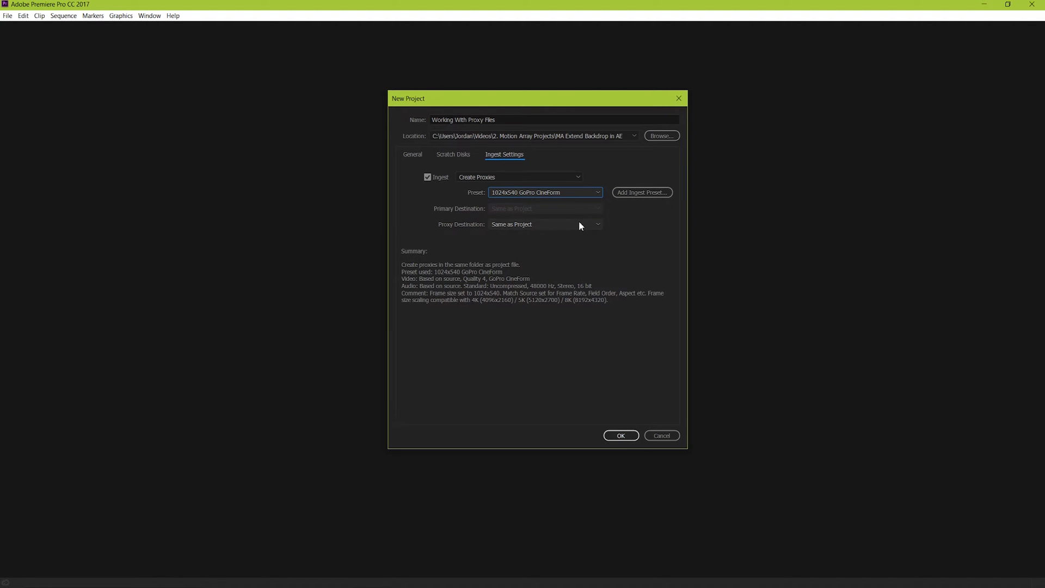
left_click(578, 224)
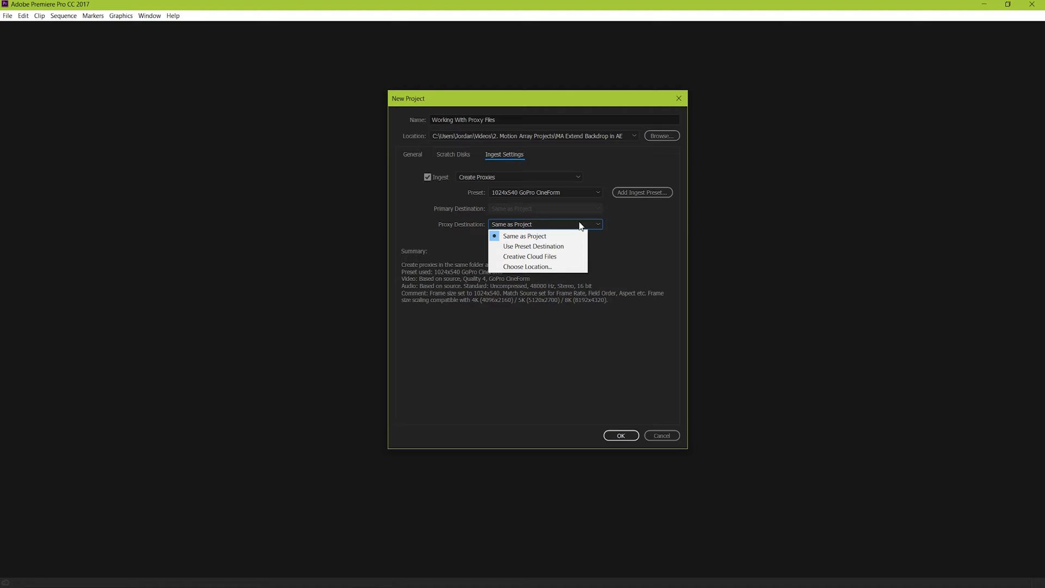
left_click(526, 267)
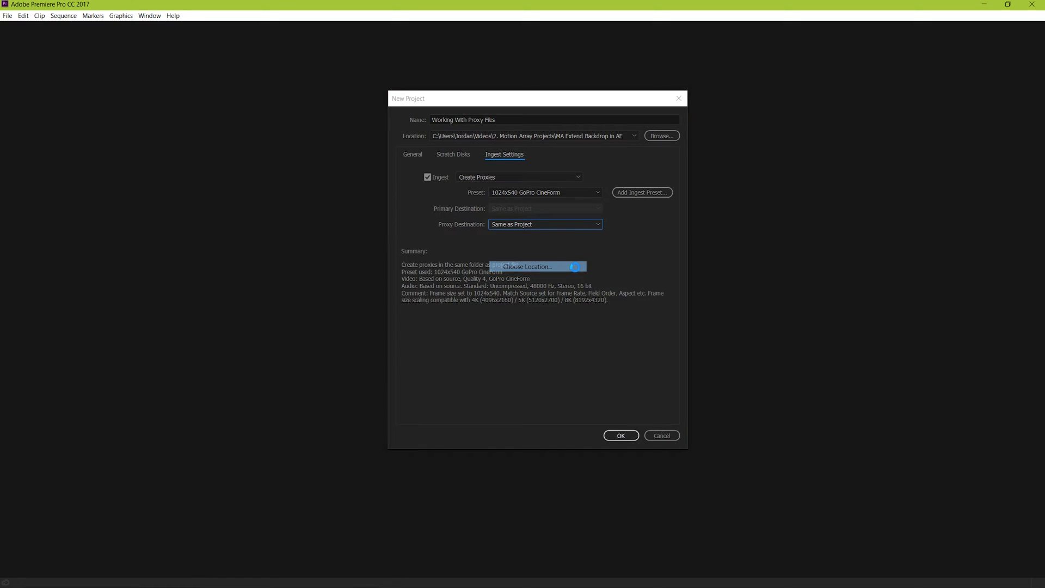
Create a 'Proxy Files' folder inside MA Proxy Files and set it as the proxy destination
left_click(427, 414)
double_click(677, 198)
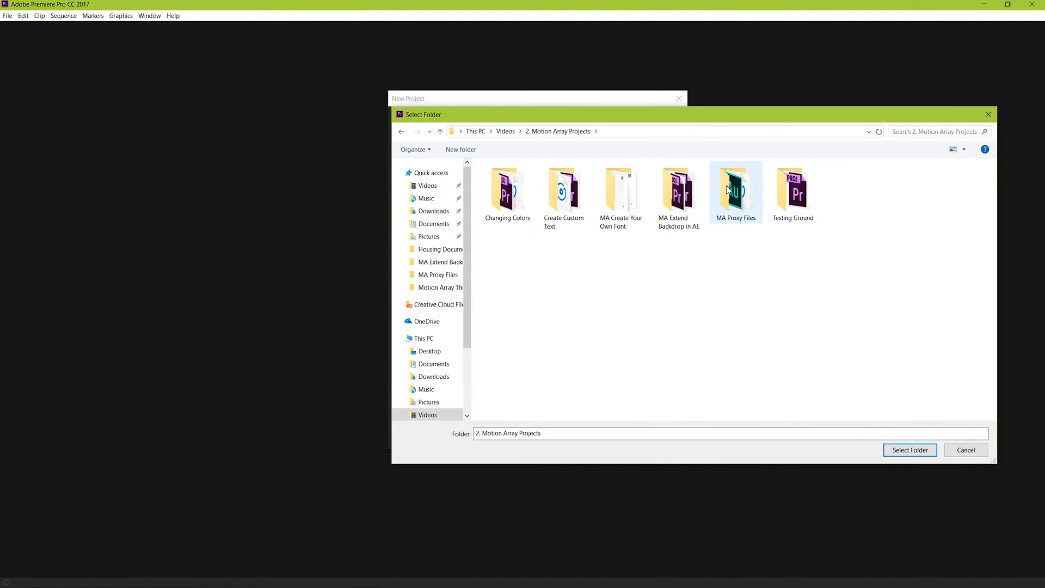
double_click(732, 187)
right_click(536, 189)
mouse_move(564, 312)
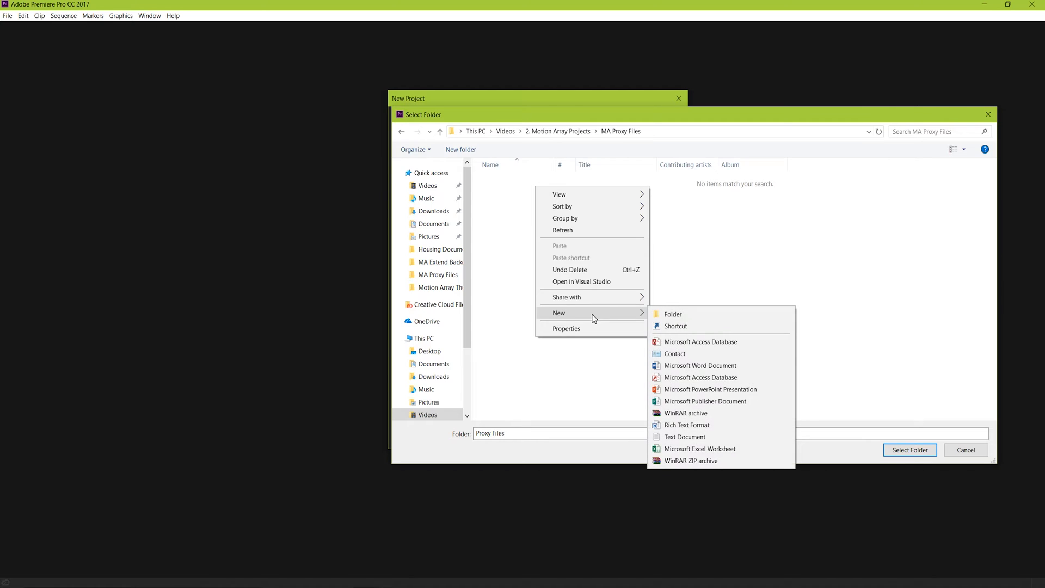
left_click(693, 317)
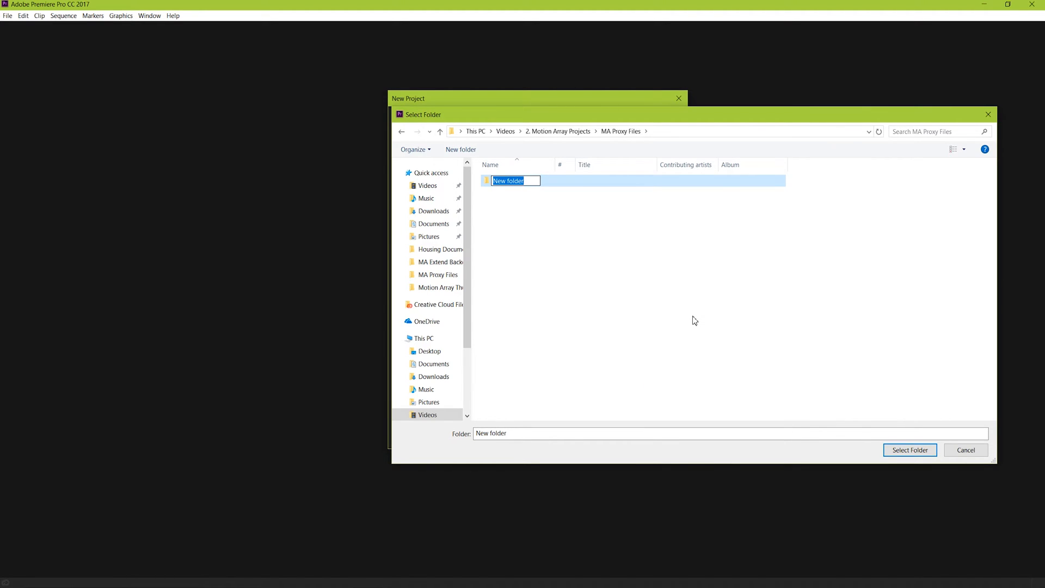
type("Proxy Files")
key("Return")
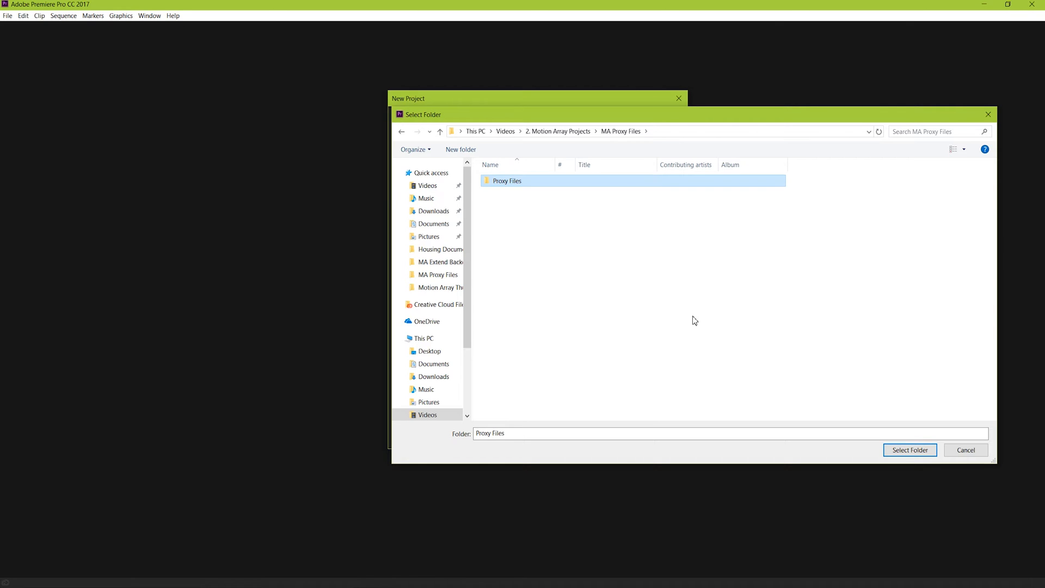
left_click(909, 450)
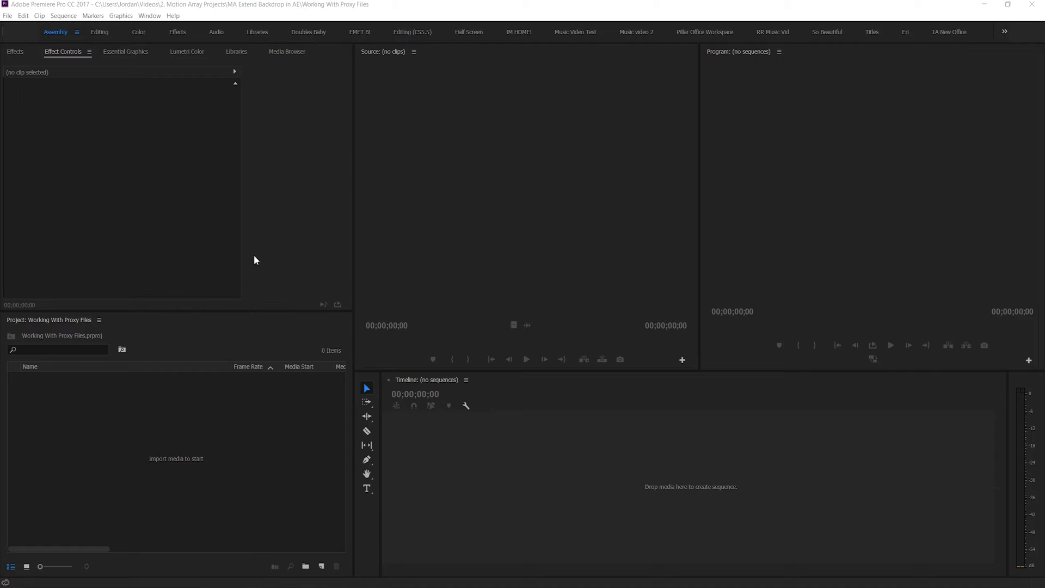
Import the A011_C018_05106H_001.R3D footage from File Explorer into the Project panel
left_click(285, 51)
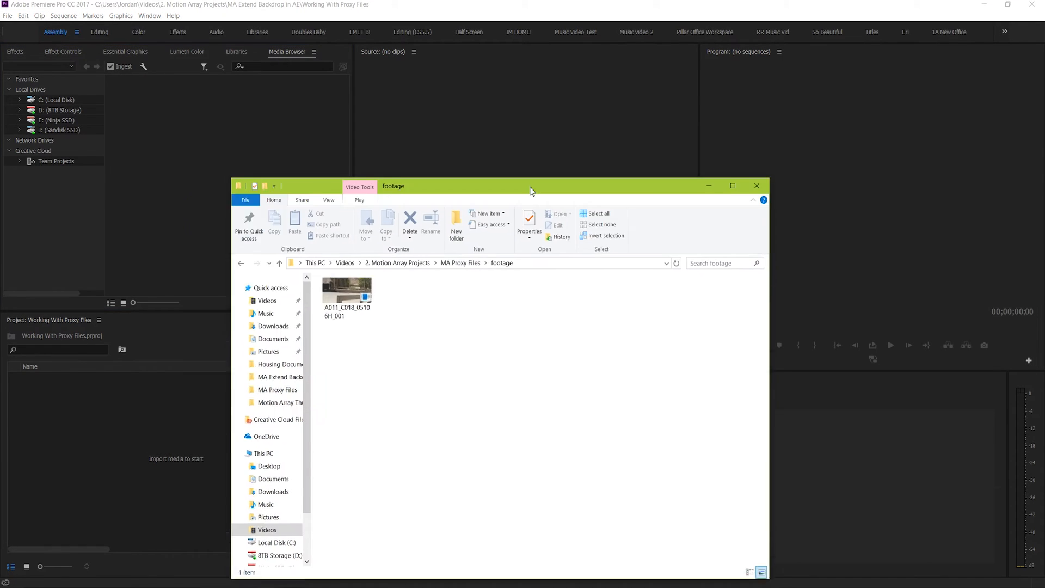
left_click_drag(514, 187, 714, 92)
left_click_drag(532, 204, 204, 441)
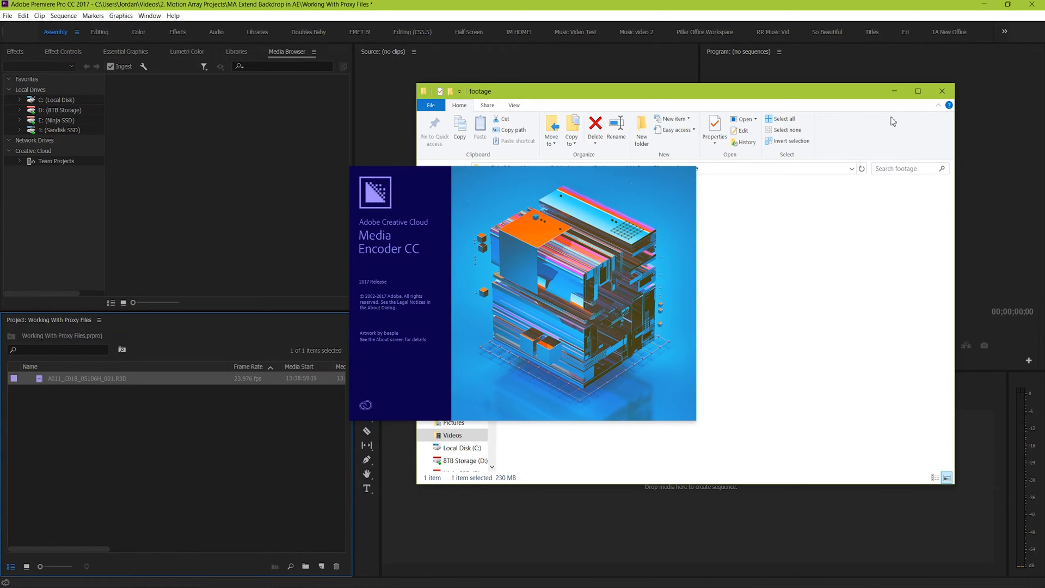
left_click(943, 90)
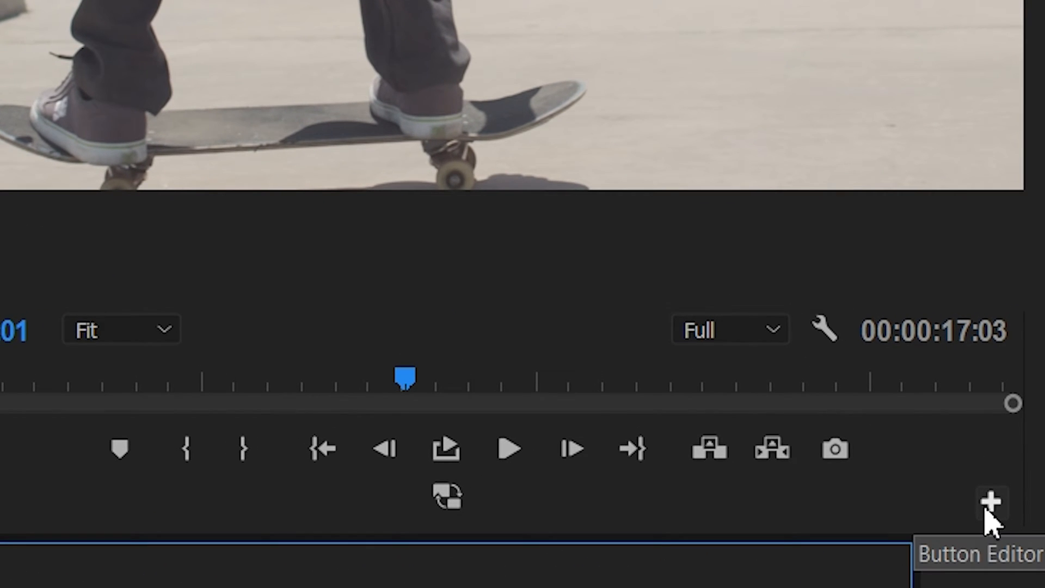
Add a Toggle Proxies button to the Program Monitor and turn proxy playback on
left_click(990, 506)
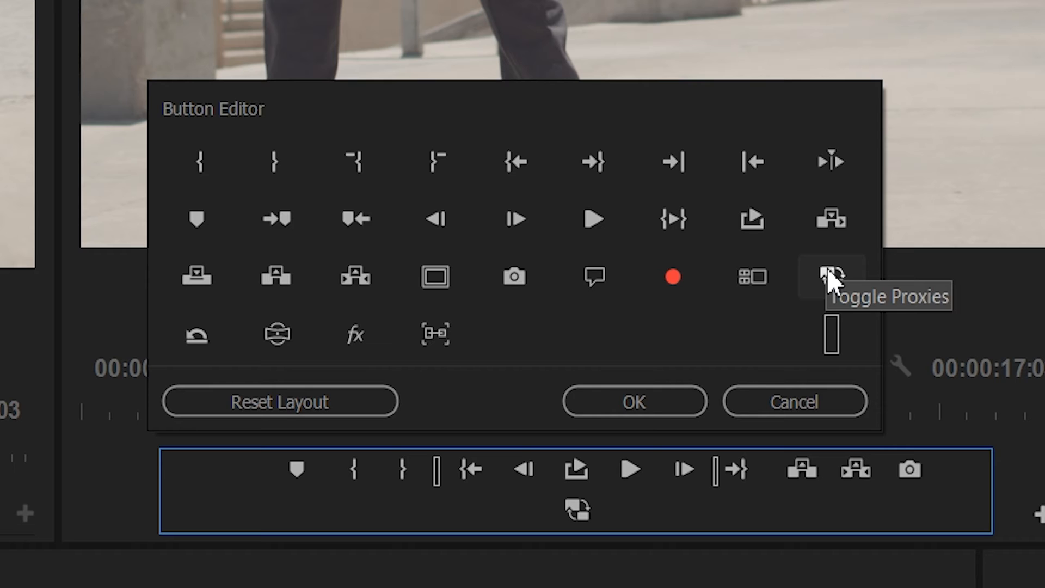
left_click(634, 401)
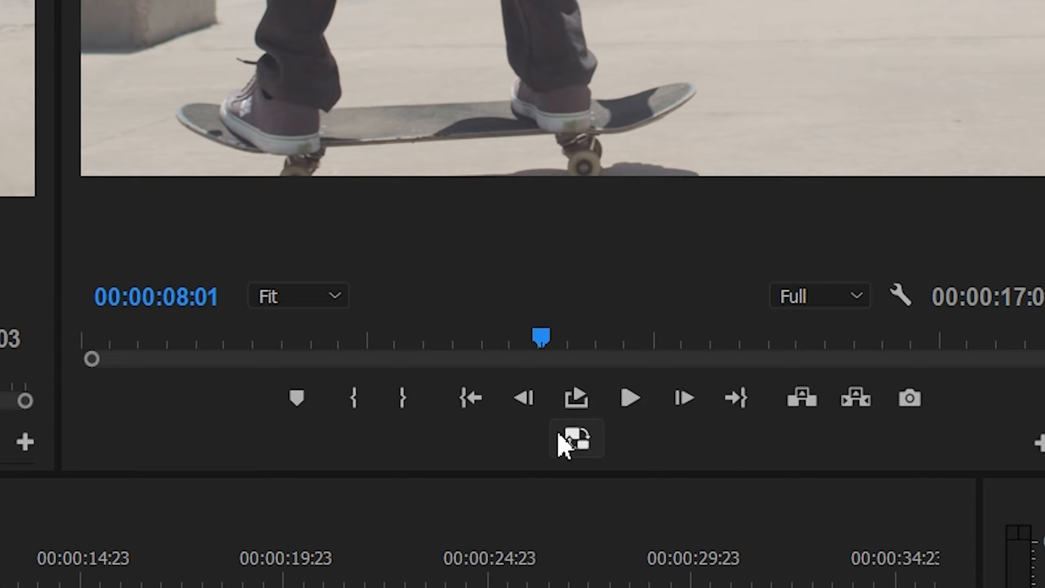
left_click(576, 441)
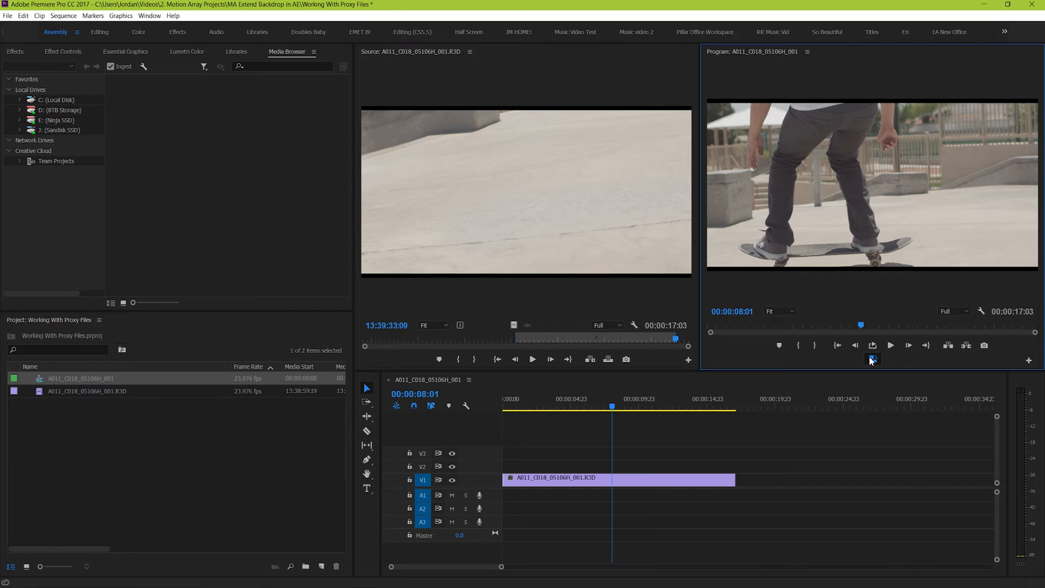
Toggle proxies off and on, play the skateboard sequence from the start, then scrub back
left_click(870, 360)
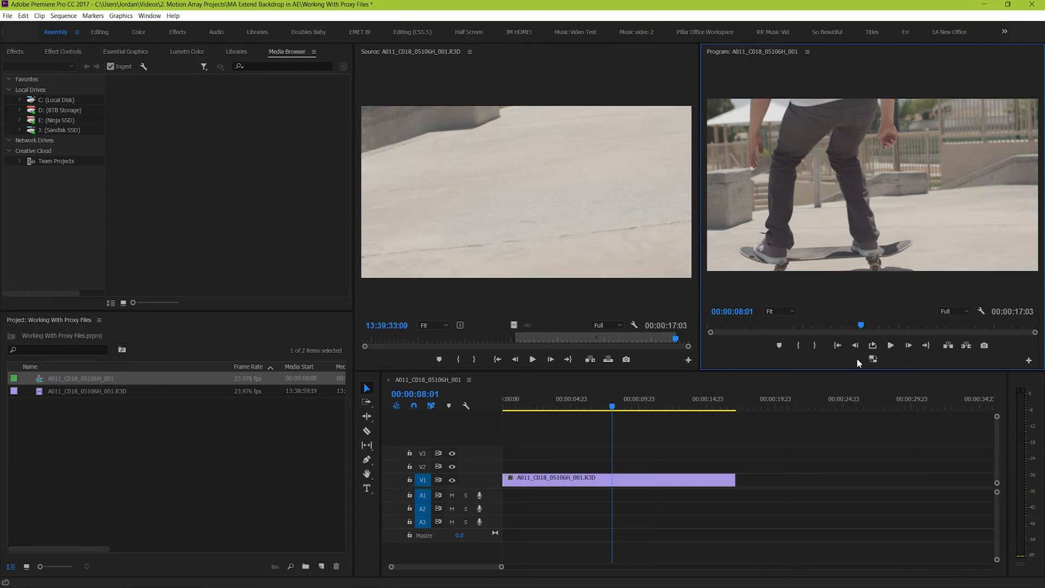
left_click(871, 360)
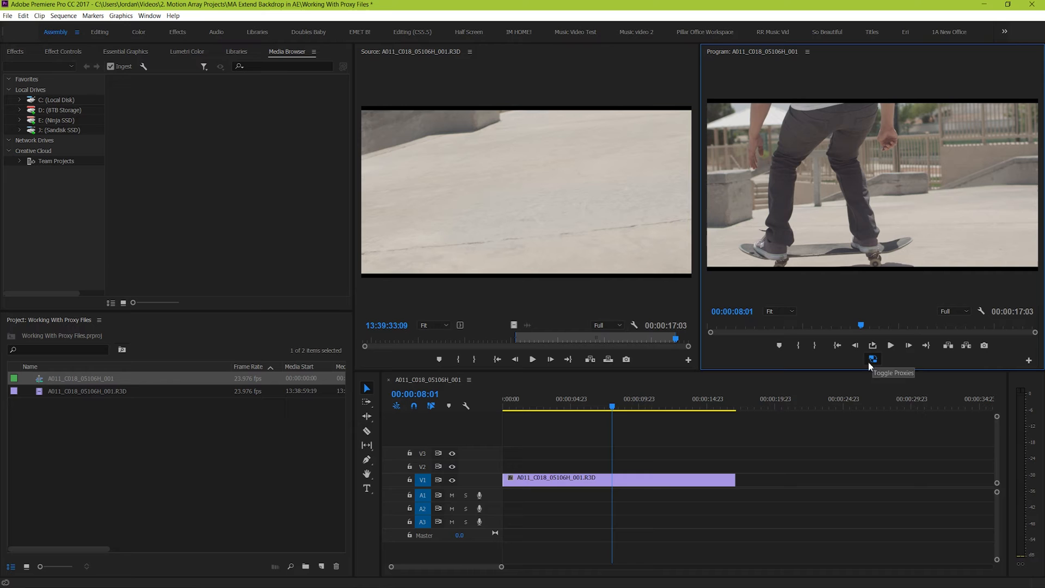
left_click(506, 410)
key("space")
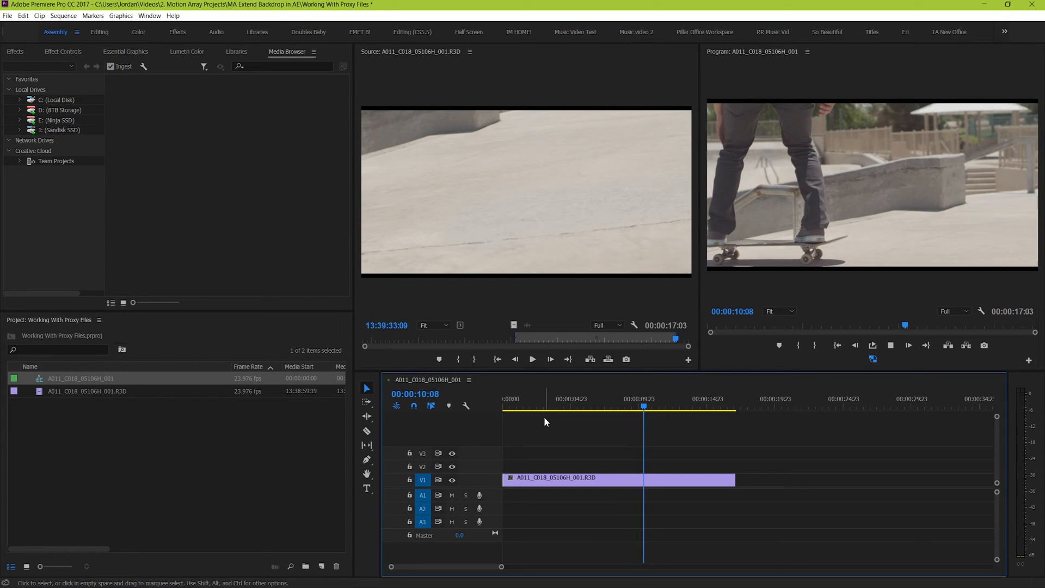
left_click(651, 402)
left_click_drag(651, 402, 513, 425)
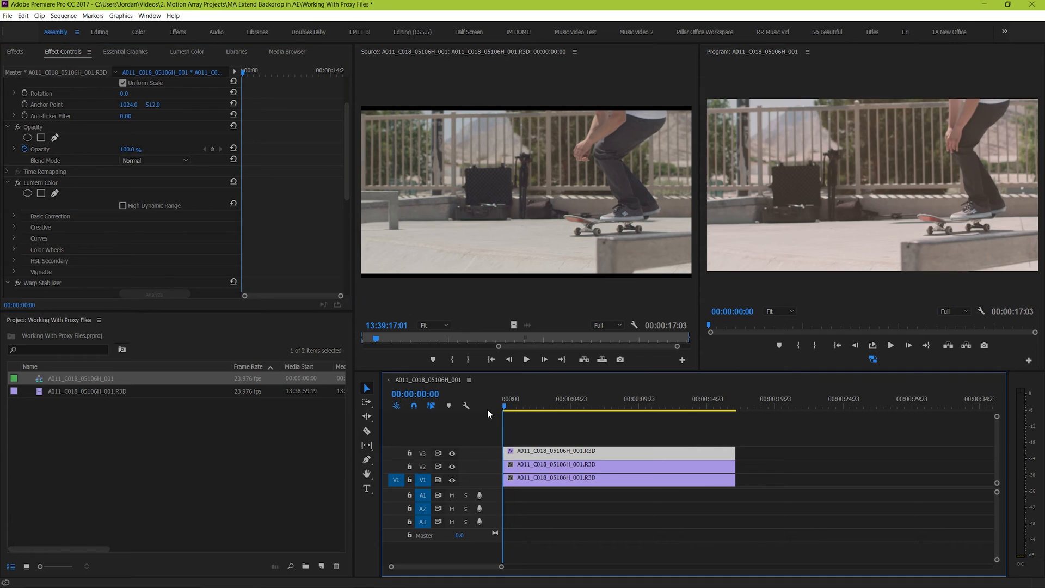
mouse_move(503, 408)
left_mouse_down()
mouse_move(686, 411)
mouse_move(506, 411)
left_mouse_up()
key("space")
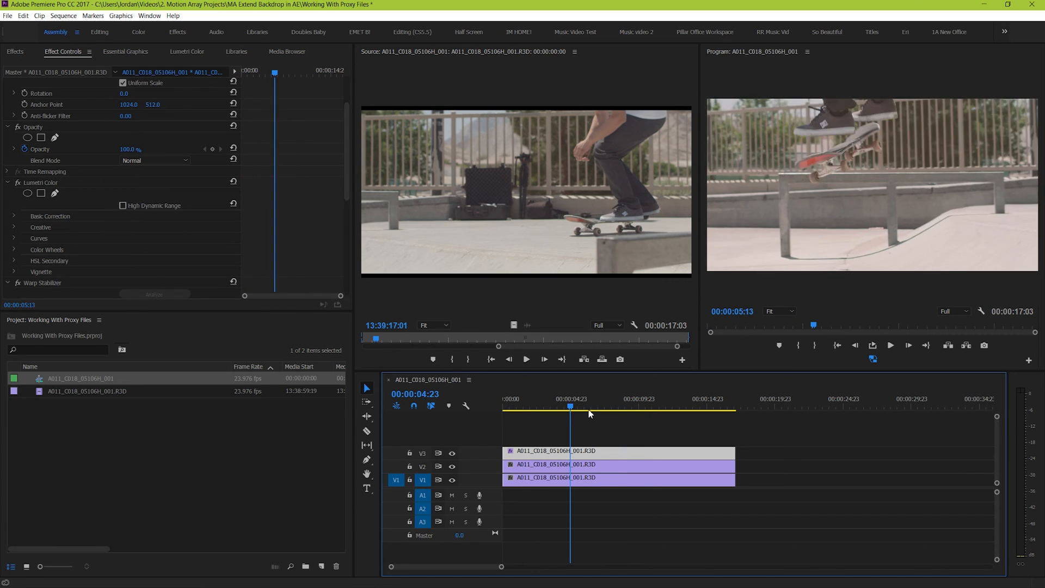
key("Home")
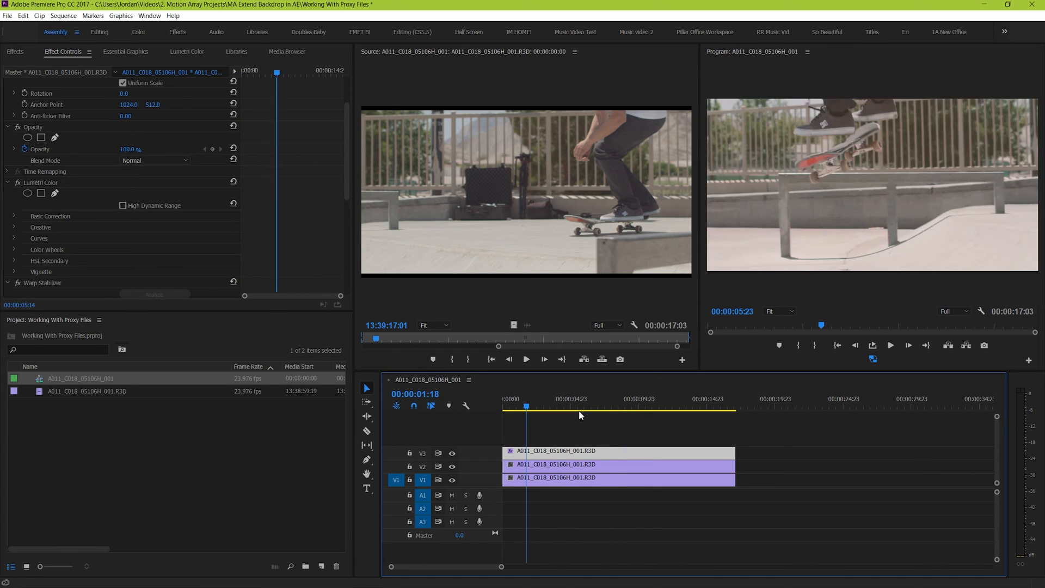
left_click_drag(591, 409, 663, 408)
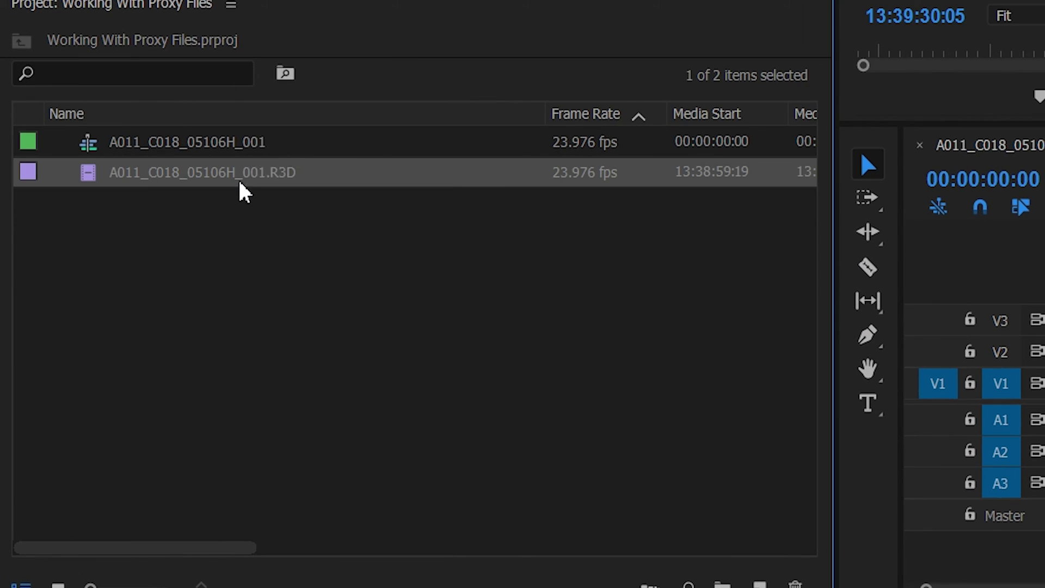
Bring up Create Proxies for the R3D clip, keeping the 1024x540 H.264 preset
right_click(86, 391)
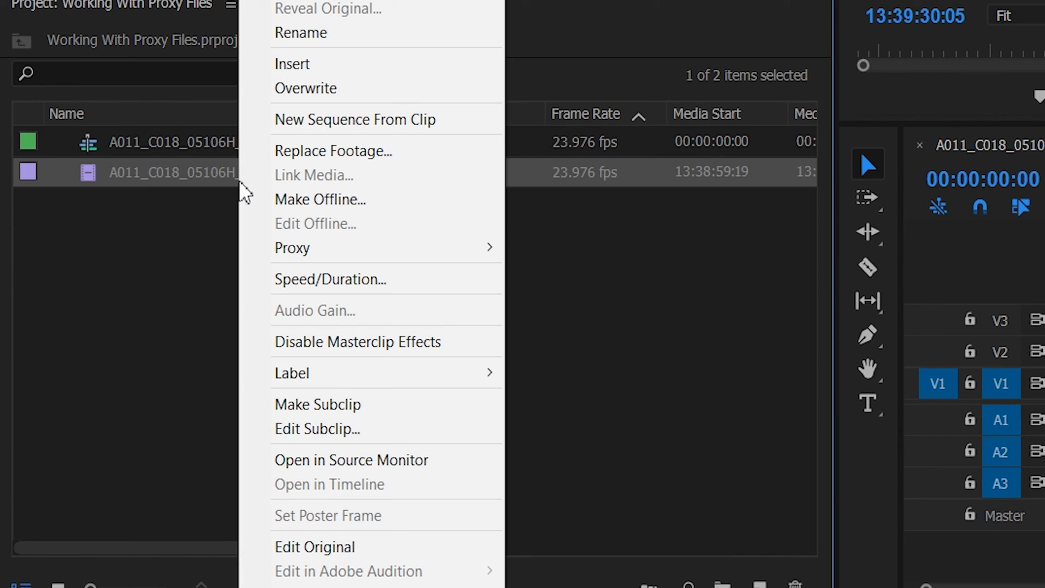
mouse_move(122, 247)
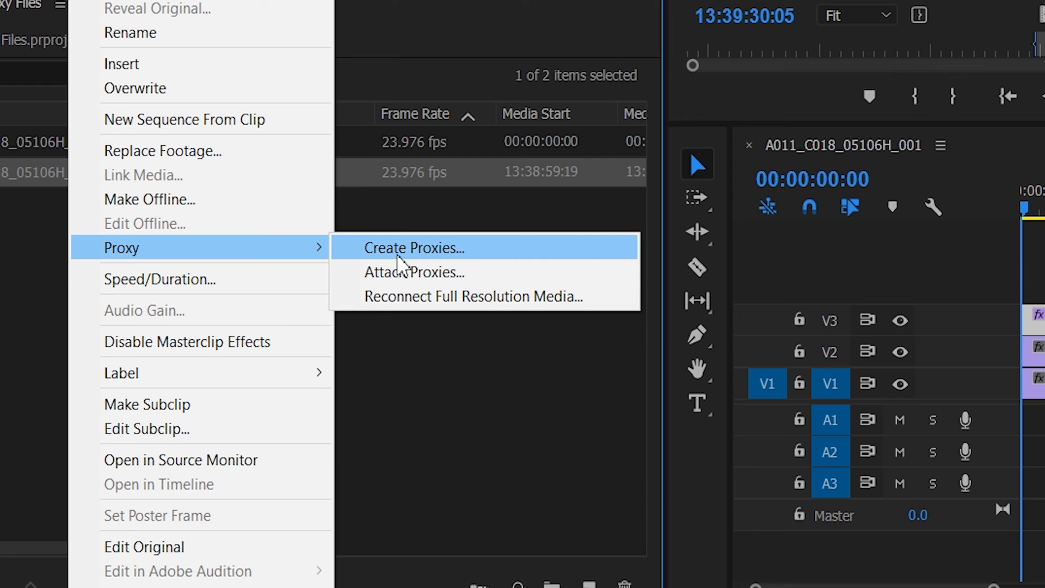
left_click(408, 248)
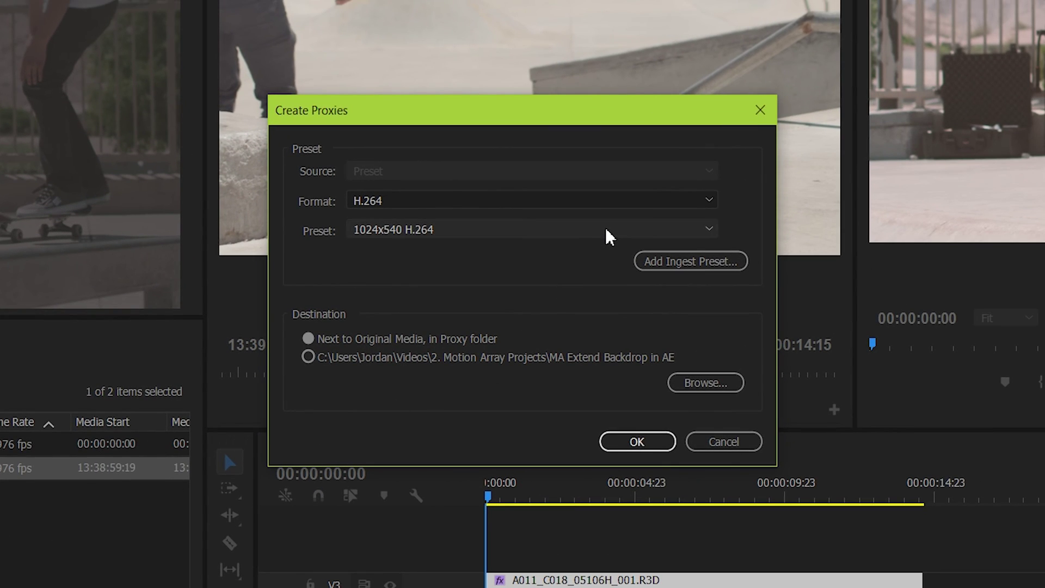
left_click(607, 231)
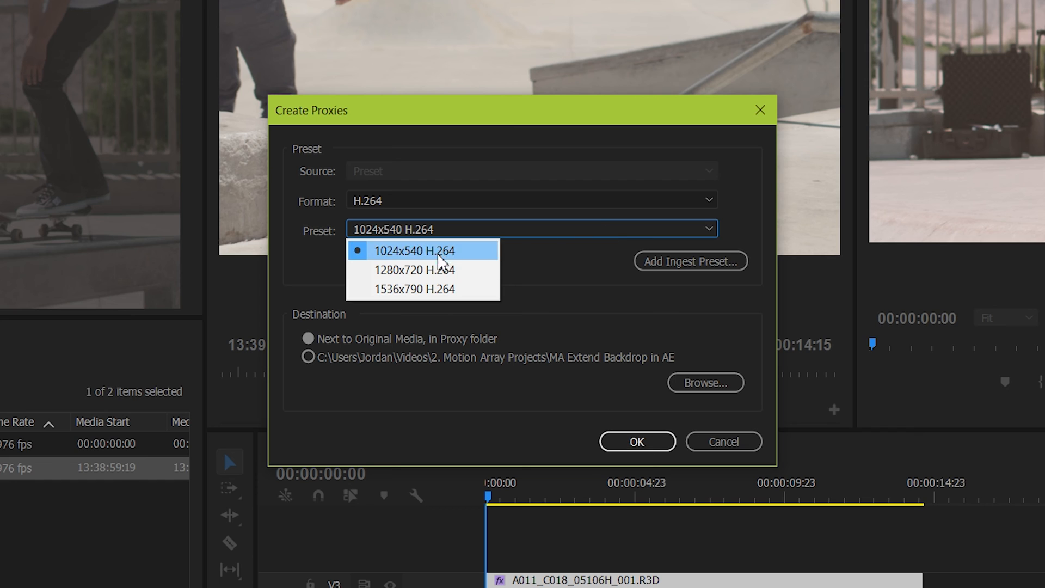
left_click(439, 250)
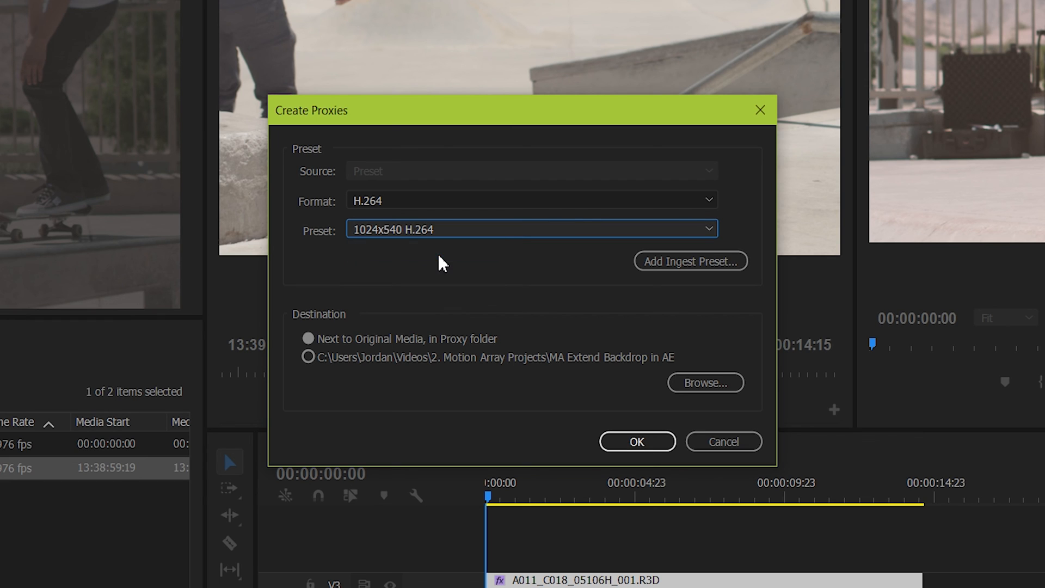